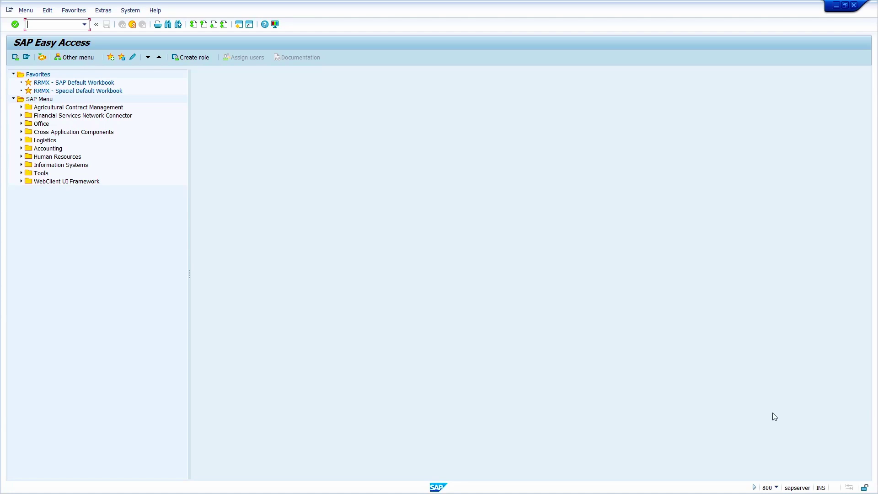
Check in MMRV that company code 1000 has current and previous period 06 2019
{"action": "type", "text": "MMRV"}
{"action": "key", "text": "Return"}
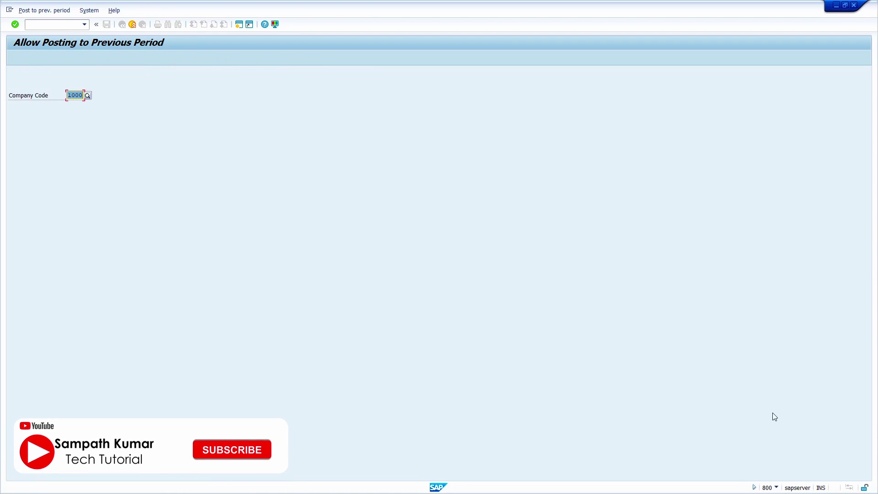
{"action": "key", "text": "Return"}
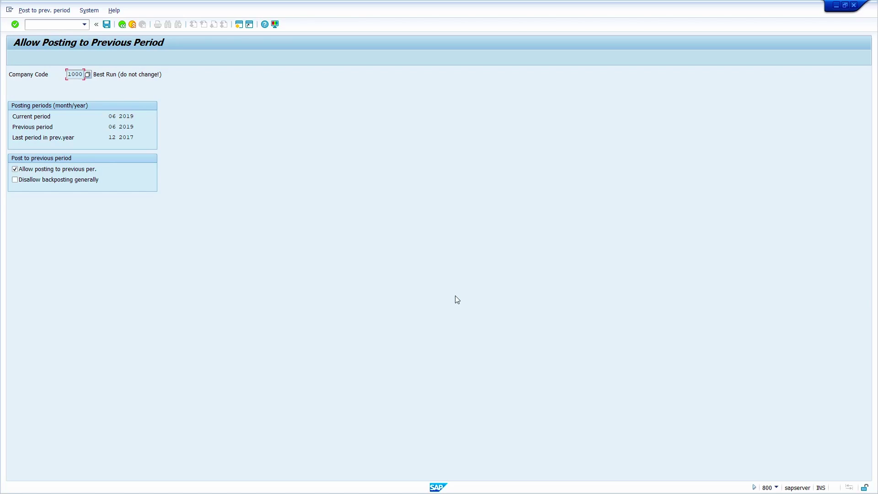
{"action": "left_click", "coordinate": [61, 25]}
Close the material master period with MMPV for company code 1000, period 07, fiscal year 2019
{"action": "type", "text": "/NMMPV"}
{"action": "key", "text": "Return"}
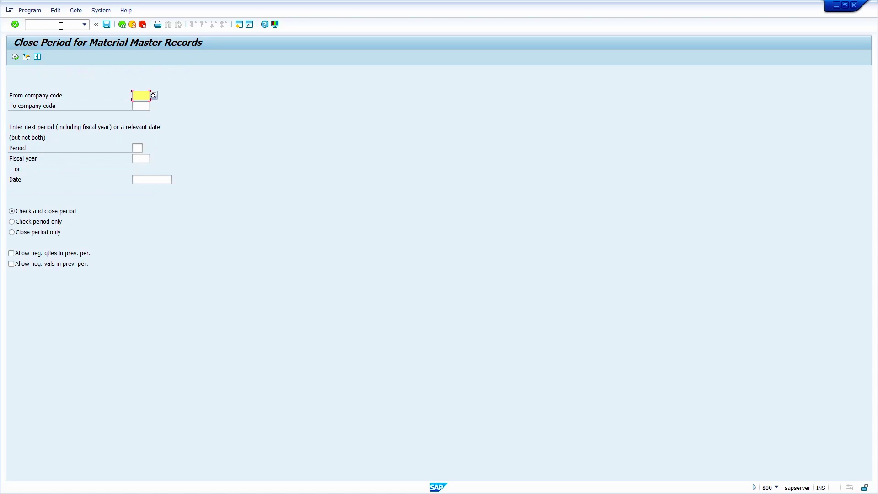
{"action": "type", "text": "1000"}
{"action": "key", "text": "Tab"}
{"action": "key", "text": "Tab"}
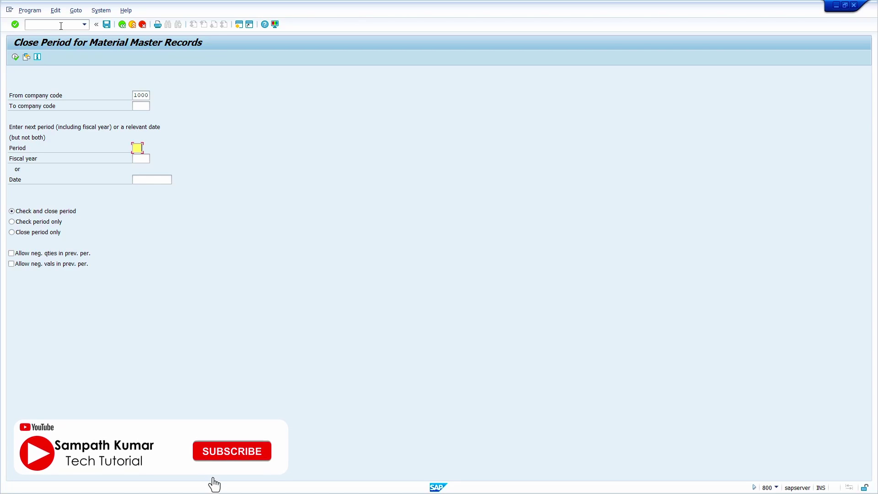
{"action": "type", "text": "07"}
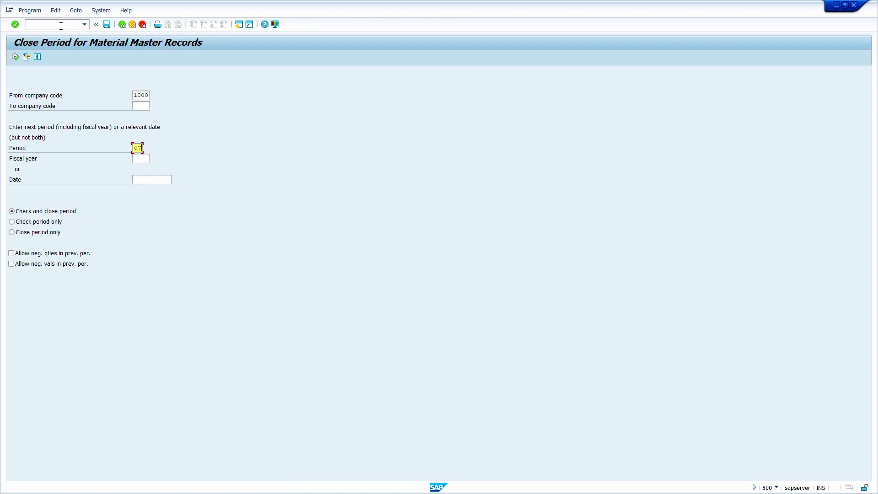
{"action": "key", "text": "Tab"}
{"action": "type", "text": "2019"}
{"action": "key", "text": "Return"}
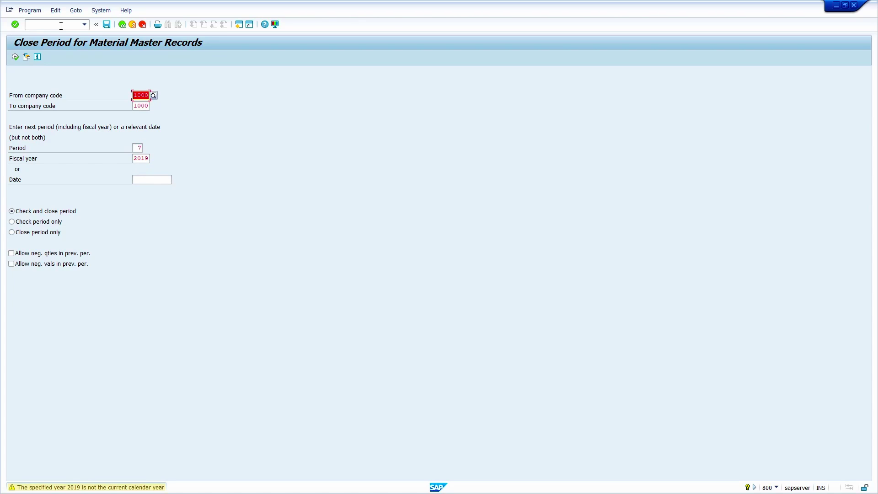
{"action": "key", "text": "Return"}
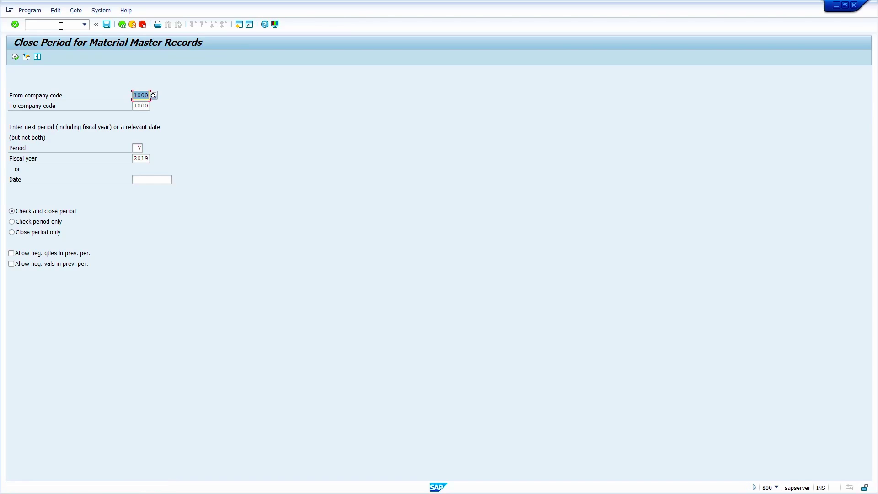
{"action": "left_click", "coordinate": [15, 57]}
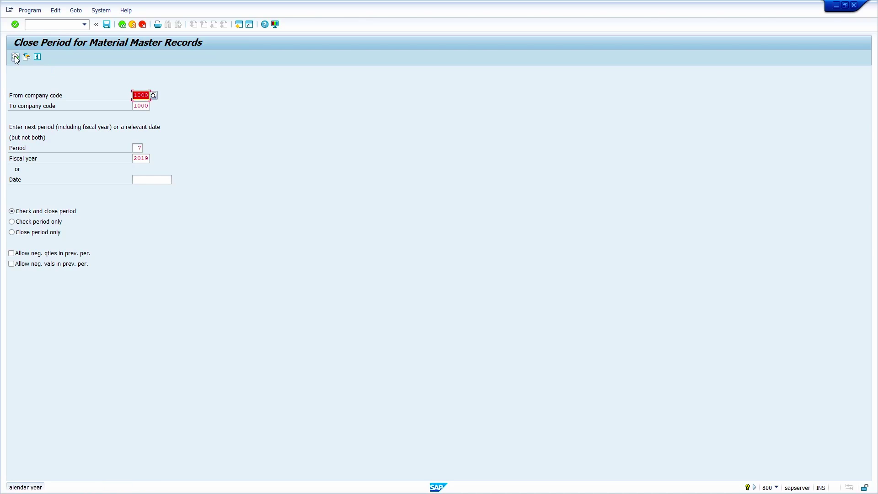
{"action": "left_click", "coordinate": [15, 57]}
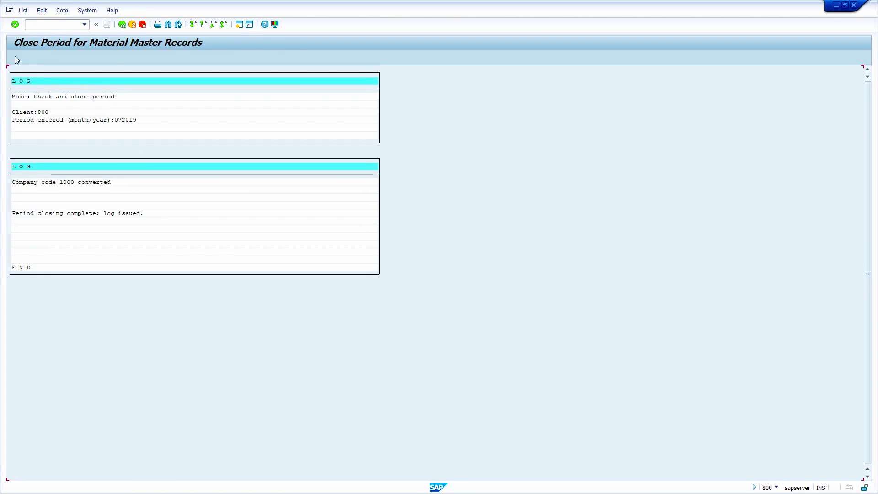
{"action": "left_click", "coordinate": [61, 24]}
Recheck MMRV: company code 1000 now shows current period 07 2019, previous 06 2019
{"action": "type", "text": "/NMMRV"}
{"action": "key", "text": "Return"}
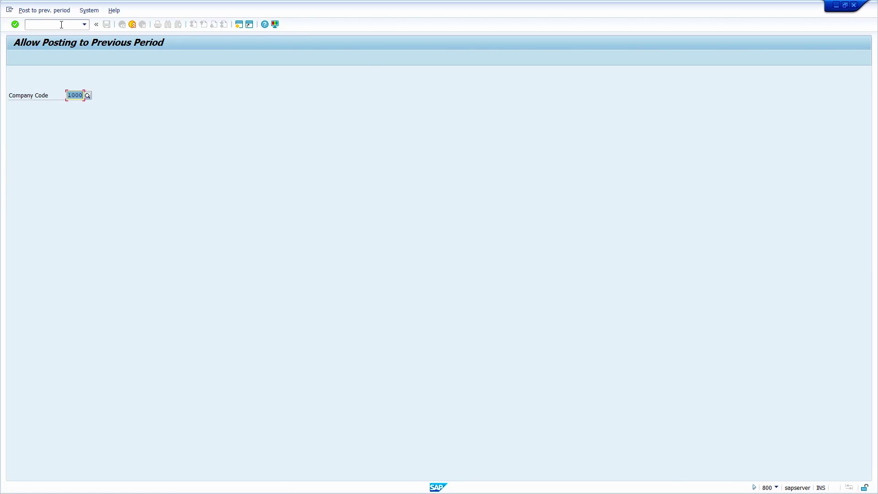
{"action": "key", "text": "Return"}
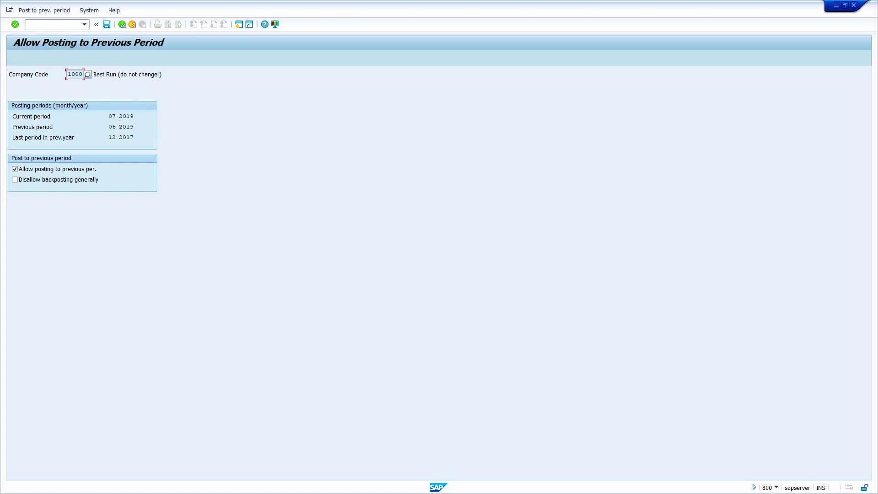
{"action": "left_click", "coordinate": [58, 25]}
Open OMSY, select company code 1000's row and enter 7 as its period
{"action": "type", "text": "NOMSY"}
{"action": "key", "text": "Return"}
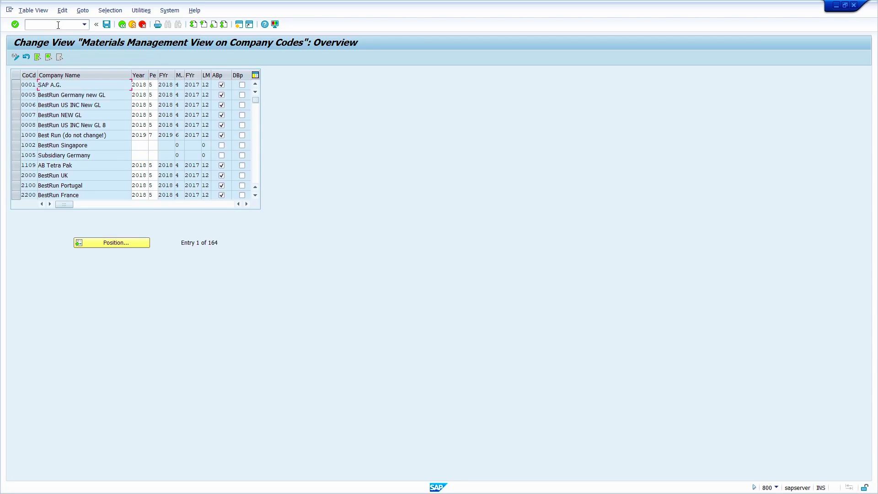
{"action": "left_click", "coordinate": [16, 135]}
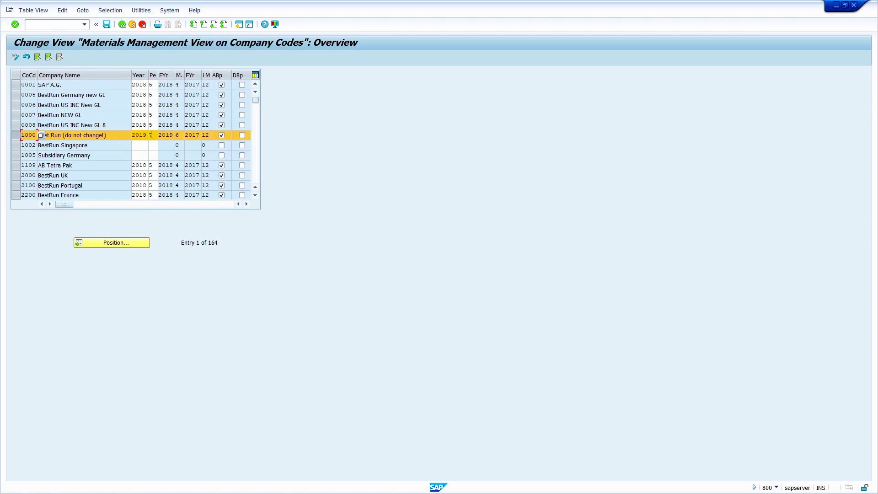
{"action": "left_click", "coordinate": [151, 135]}
{"action": "type", "text": "7"}
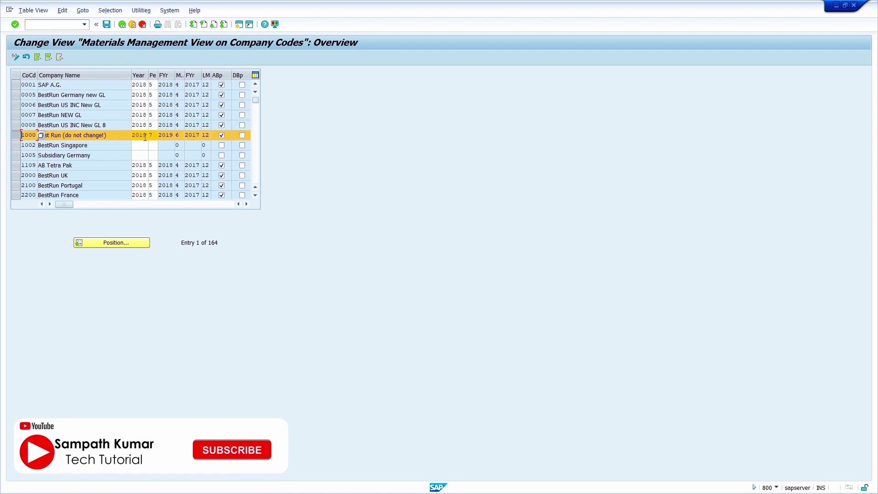
View the Year field's technical information (table V_001_MARV), then close the help windows
{"action": "left_click", "coordinate": [141, 136]}
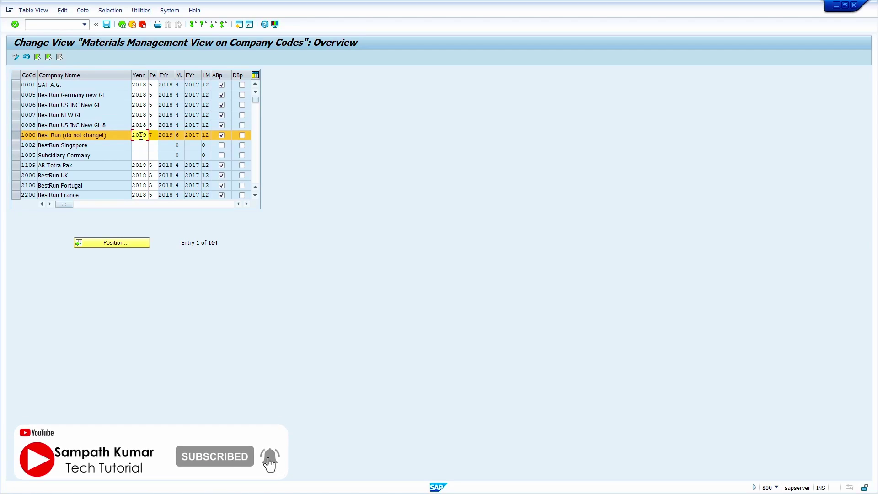
{"action": "key", "text": "F1"}
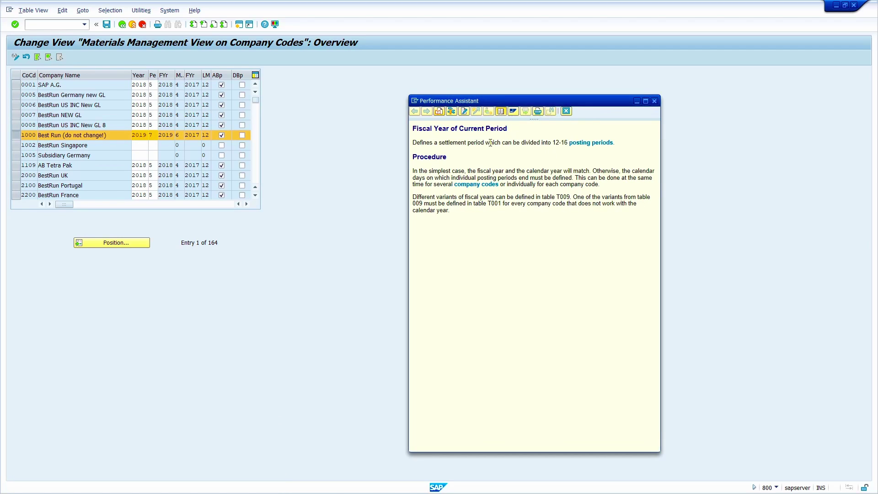
{"action": "left_click", "coordinate": [451, 111]}
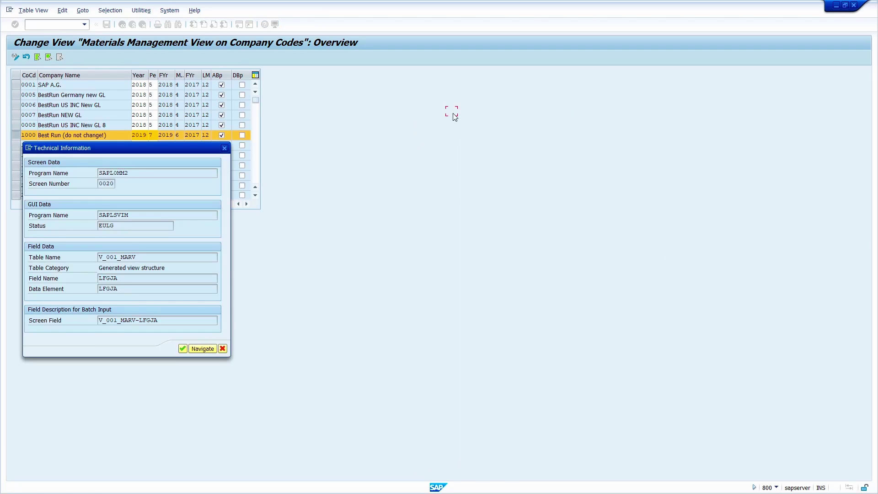
{"action": "left_click", "coordinate": [222, 349]}
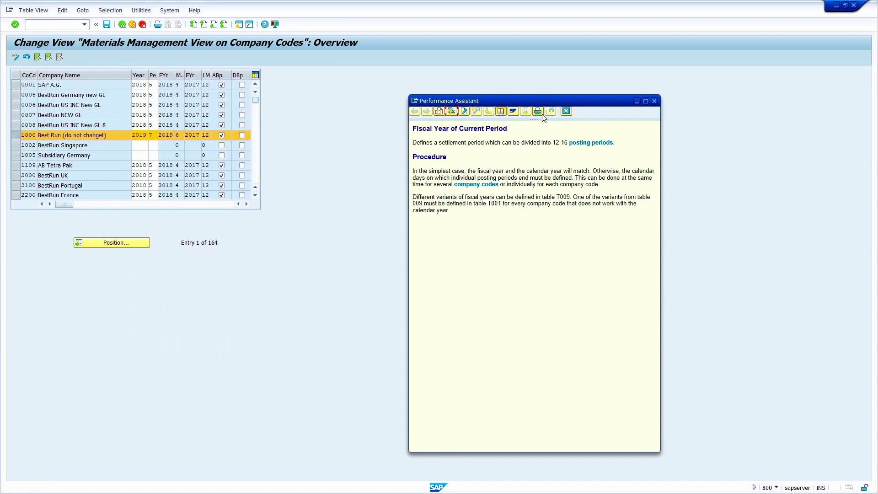
{"action": "left_click", "coordinate": [566, 111]}
{"action": "left_click", "coordinate": [63, 24]}
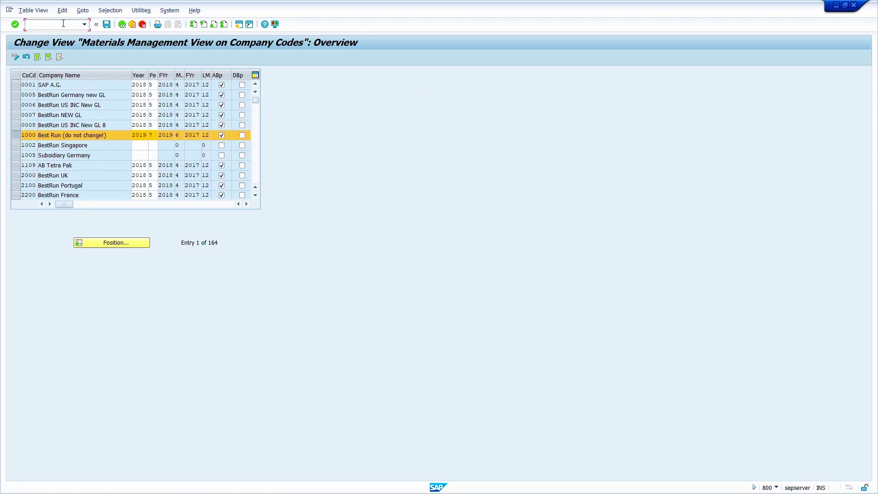
In SE16, adjust user parameters for table MARV and list entries for company code 1000
{"action": "type", "text": "/NSE16"}
{"action": "key", "text": "Return"}
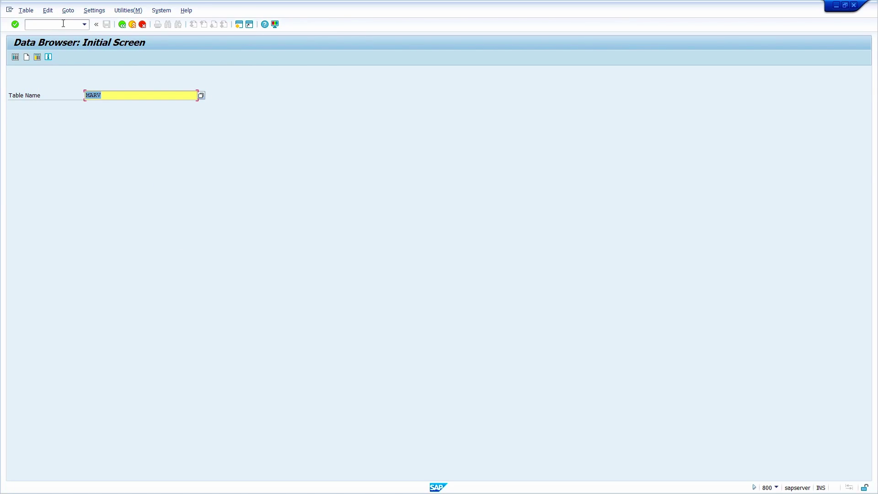
{"action": "key", "text": "Return"}
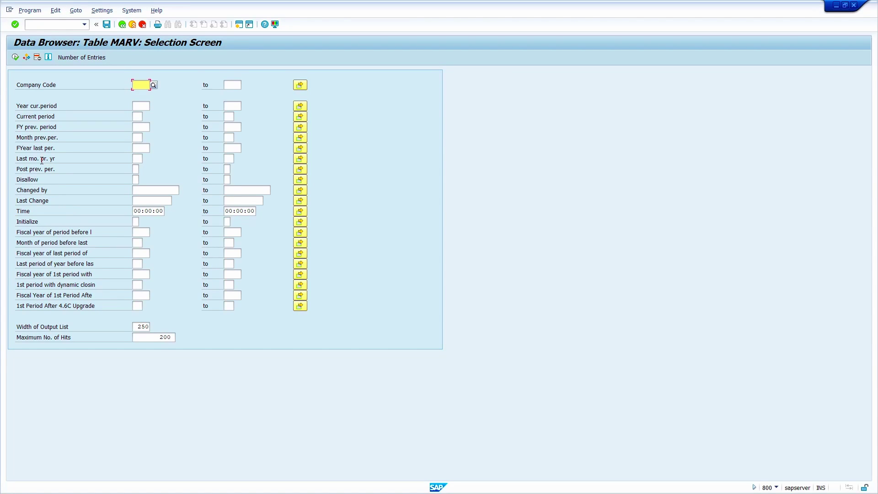
{"action": "left_click", "coordinate": [102, 10]}
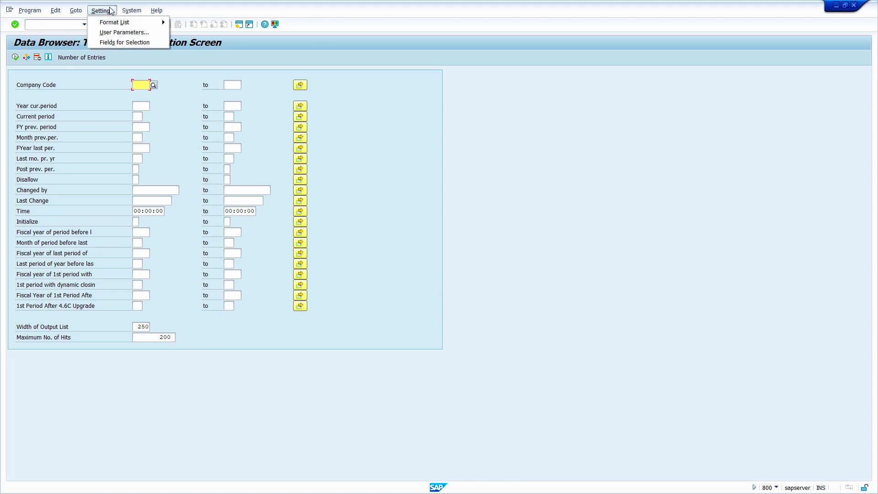
{"action": "left_click", "coordinate": [114, 33]}
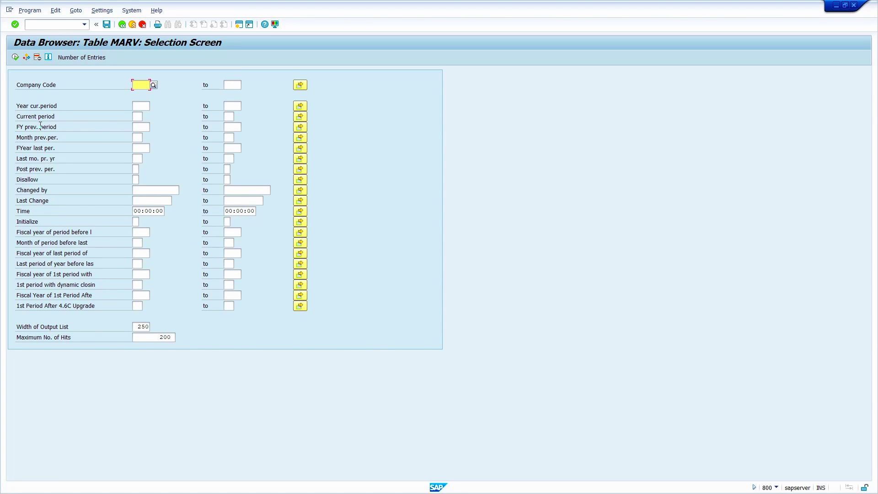
{"action": "type", "text": "1000"}
{"action": "key", "text": "Return"}
{"action": "left_click", "coordinate": [15, 57]}
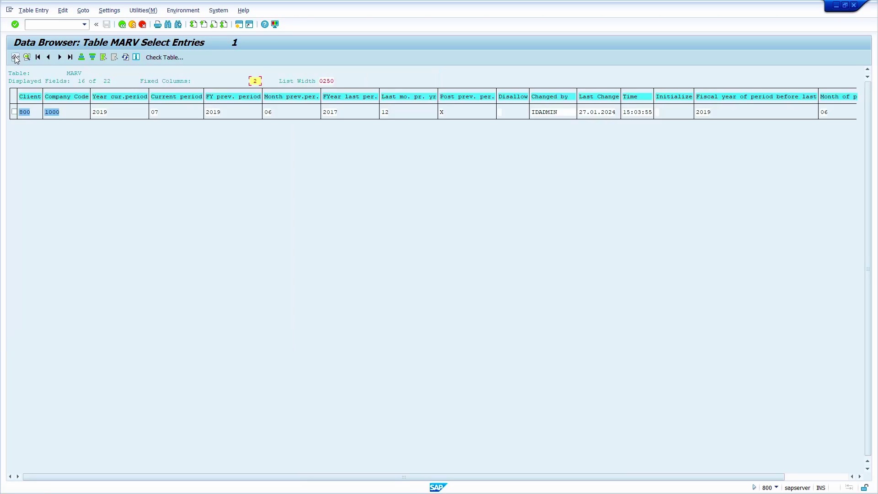
Display the company code 1000 MARV entry and start the debugger with /H
{"action": "left_click", "coordinate": [20, 113]}
{"action": "left_click", "coordinate": [15, 112]}
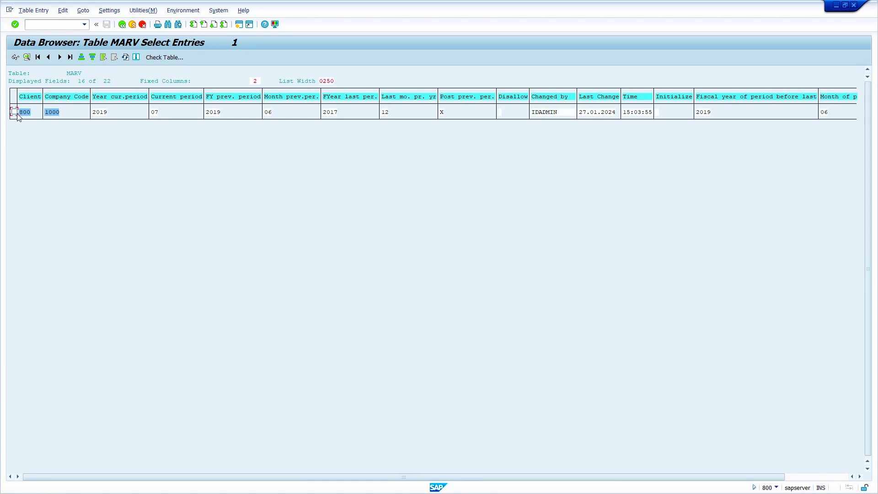
{"action": "left_click", "coordinate": [27, 57]}
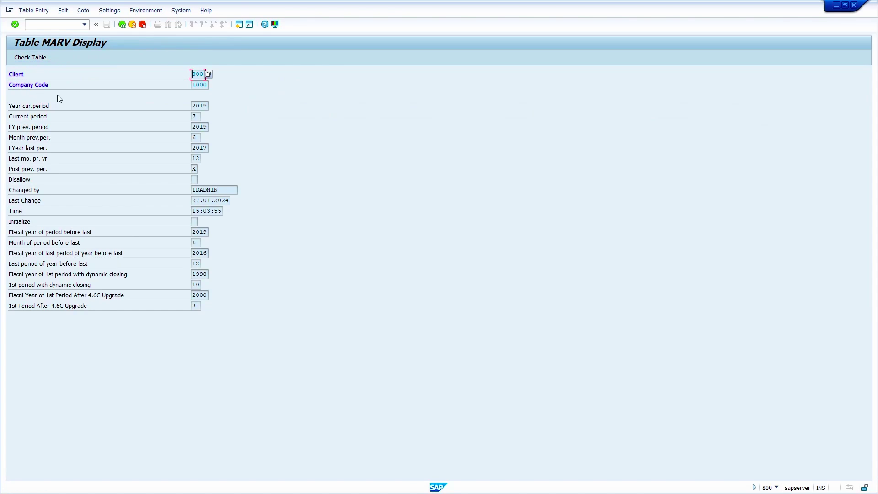
{"action": "left_click", "coordinate": [51, 26]}
{"action": "type", "text": "/H"}
{"action": "key", "text": "Return"}
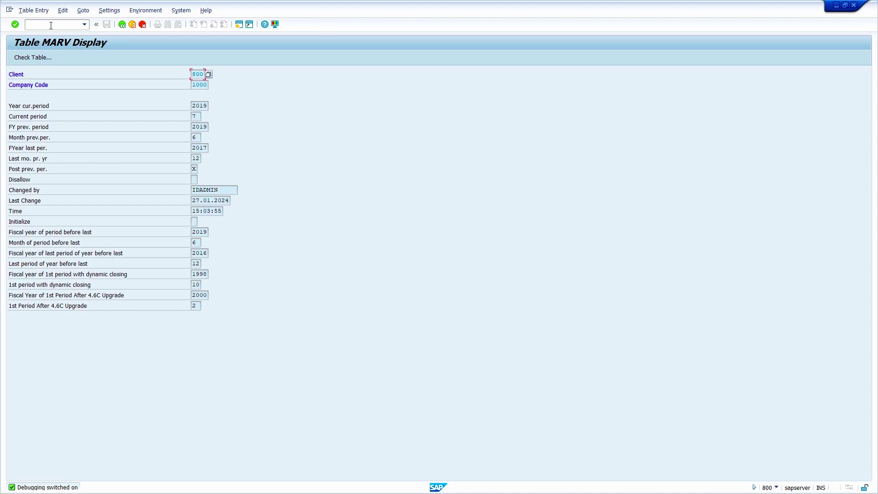
{"action": "key", "text": "Return"}
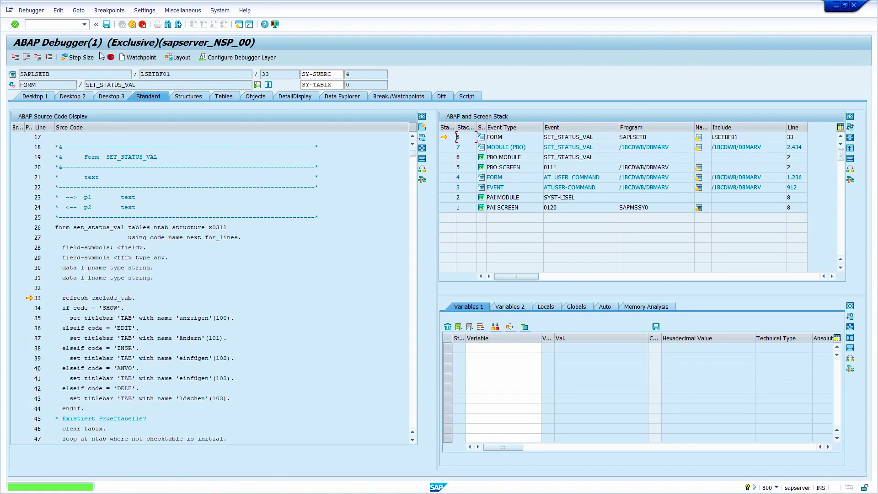
In the debugger, change variable CODE from SHOW to EDIT and continue into change mode
{"action": "left_click", "coordinate": [498, 351]}
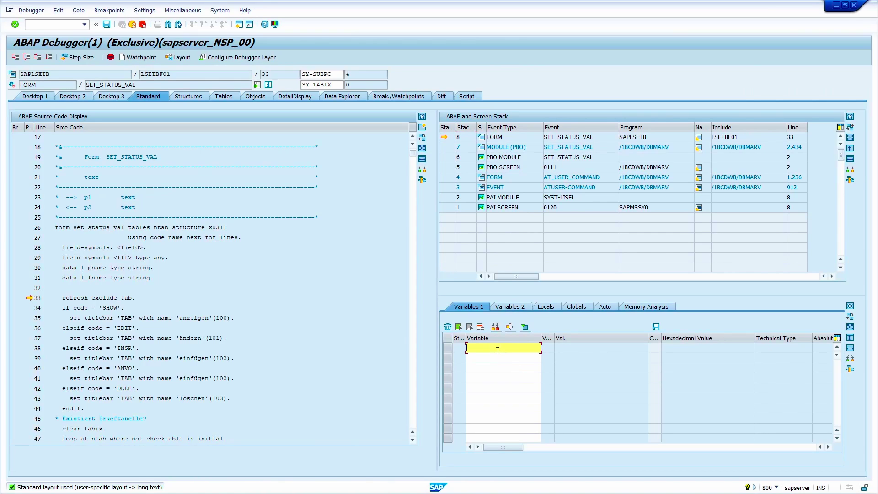
{"action": "type", "text": "CODE"}
{"action": "key", "text": "Return"}
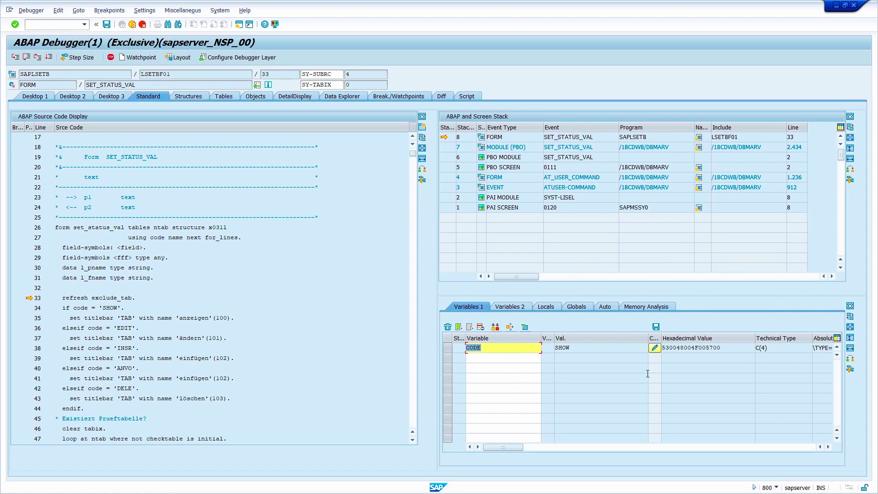
{"action": "left_click", "coordinate": [655, 349]}
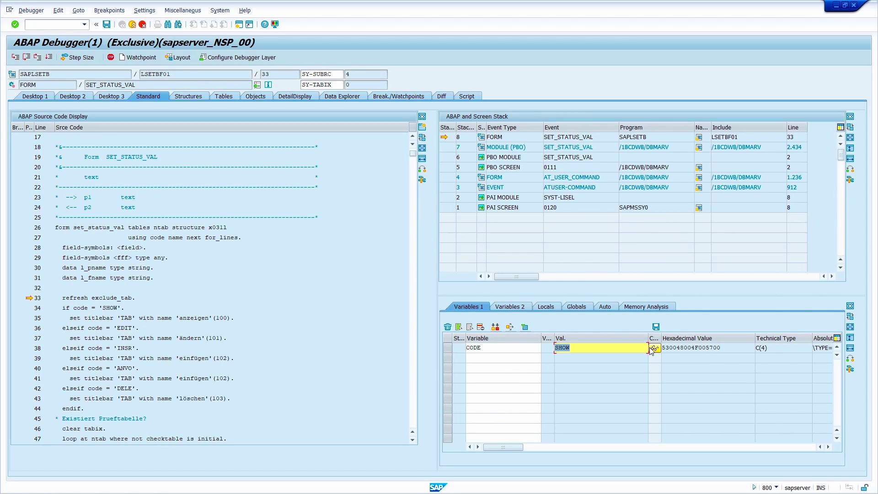
{"action": "type", "text": "EDIT"}
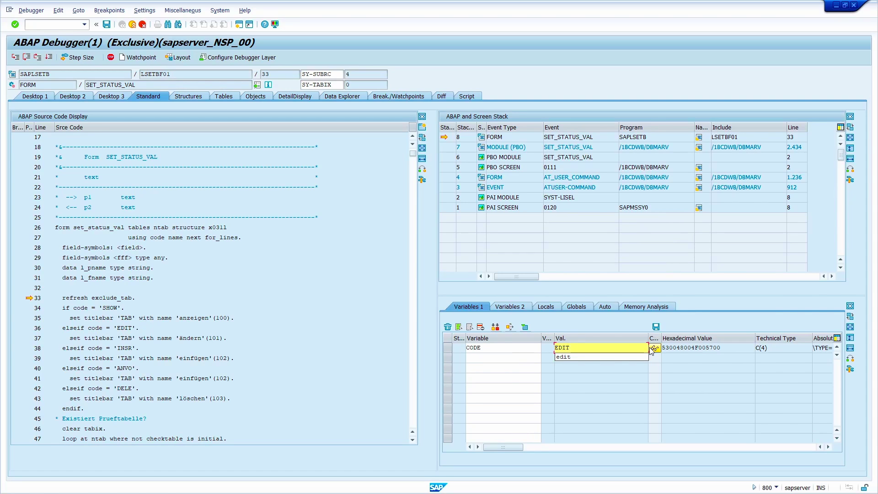
{"action": "key", "text": "Return"}
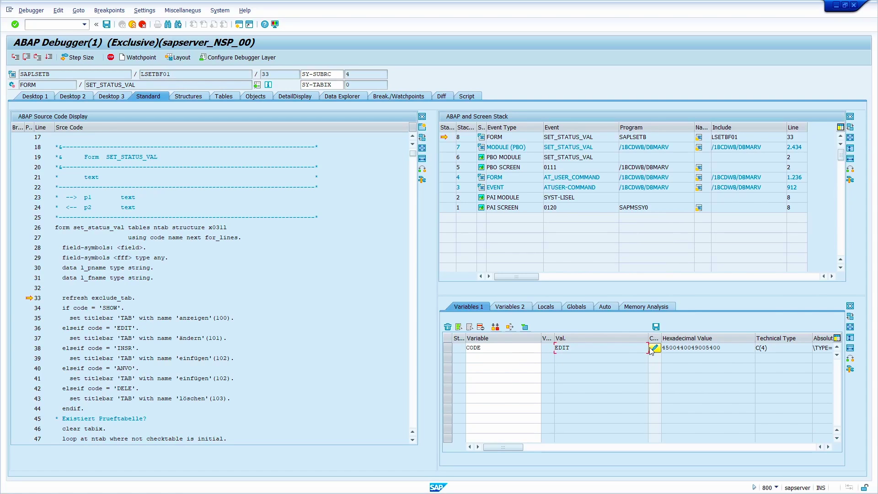
{"action": "left_click", "coordinate": [51, 57]}
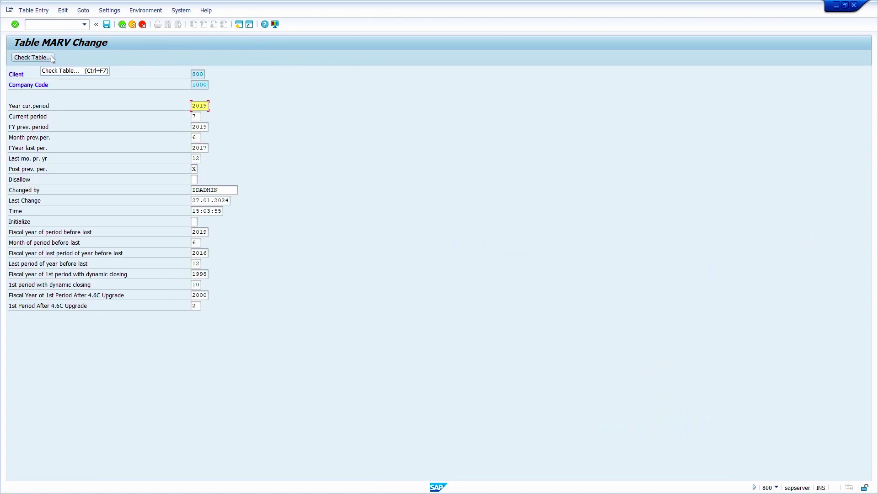
Set the MARV record to year 2024, current period 01, save it, and go back
{"action": "key", "text": "Delete"}
{"action": "key", "text": "Delete"}
{"action": "key", "text": "Delete"}
{"action": "key", "text": "Delete"}
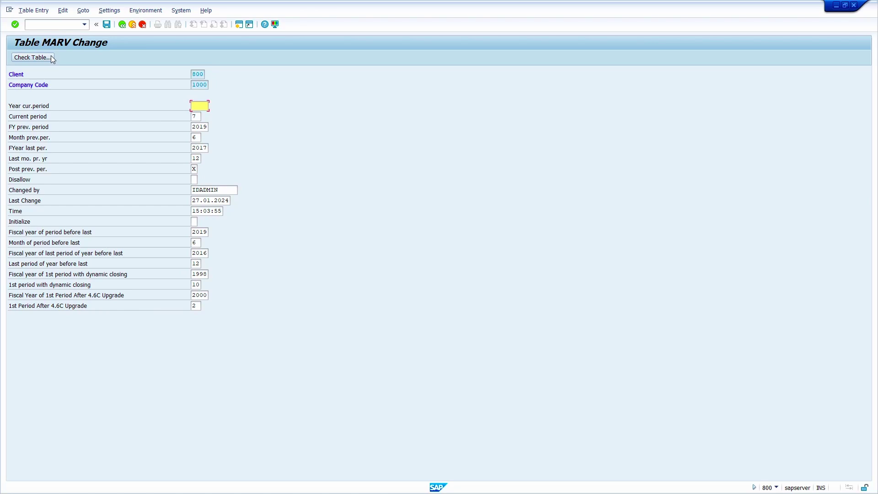
{"action": "type", "text": "2024"}
{"action": "key", "text": "Tab"}
{"action": "type", "text": "01"}
{"action": "key", "text": "shift+Tab"}
{"action": "left_click", "coordinate": [106, 24]}
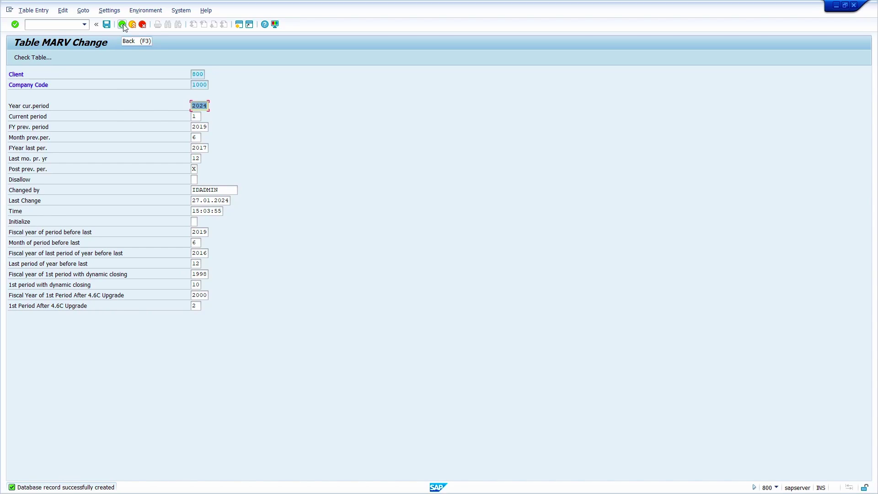
{"action": "left_click", "coordinate": [122, 24]}
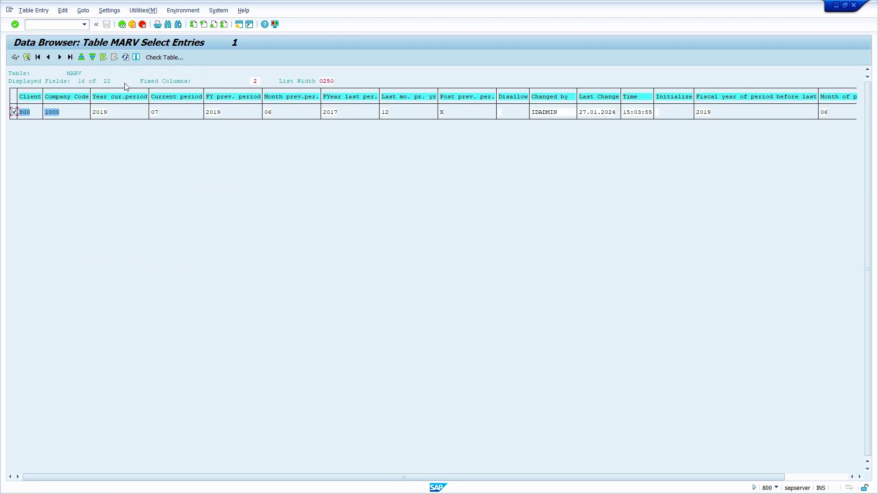
Refresh the MARV list to show company code 1000 at year 2024, period 01
{"action": "left_click", "coordinate": [125, 58]}
{"action": "left_click", "coordinate": [59, 25]}
Confirm in MMRV that company code 1000 now shows period 01 2024
{"action": "type", "text": "/NMMRV"}
{"action": "key", "text": "Return"}
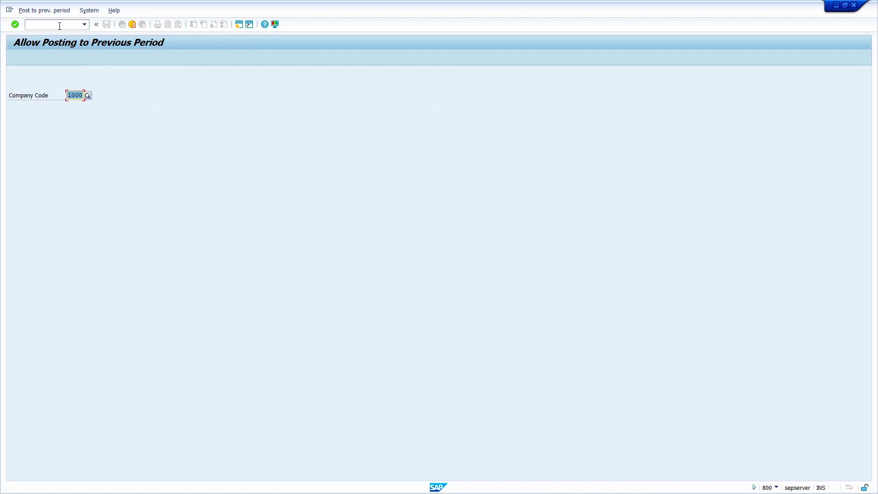
{"action": "key", "text": "Return"}
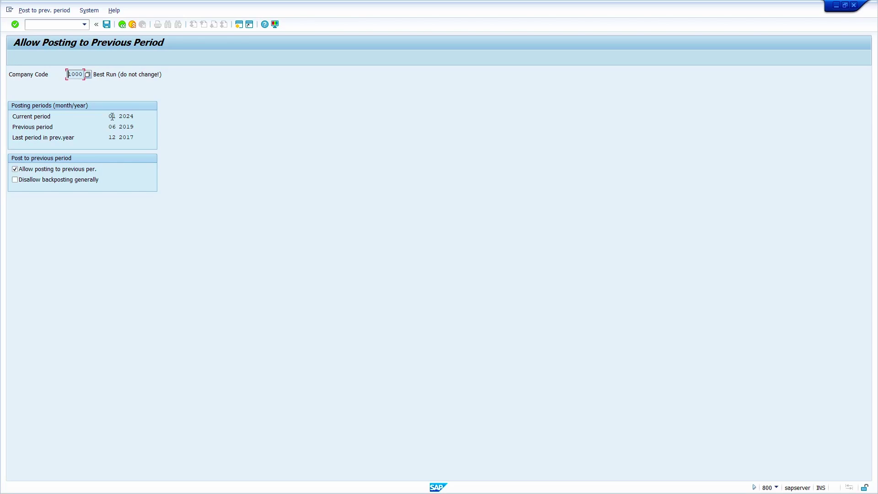
Open OMSY to view company code 1000 at year 2024, period 1
{"action": "left_click", "coordinate": [51, 25]}
{"action": "type", "text": "/NOMSY"}
{"action": "key", "text": "Return"}
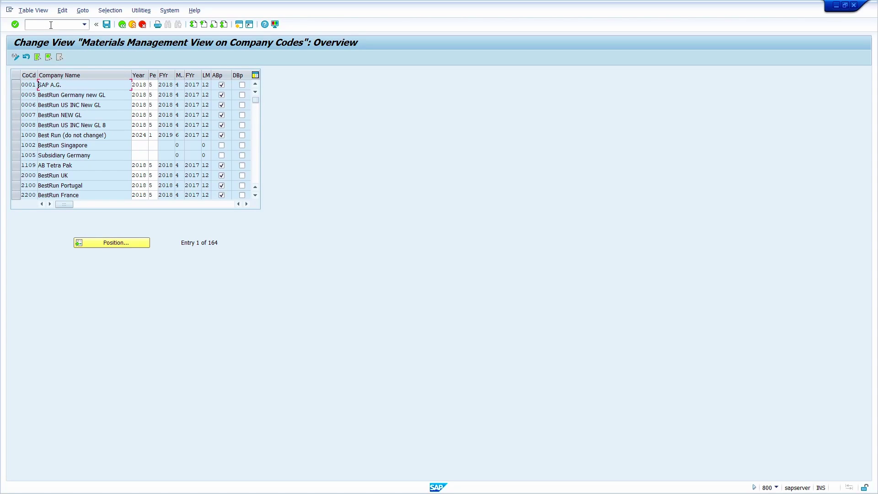
{"action": "left_click", "coordinate": [18, 136]}
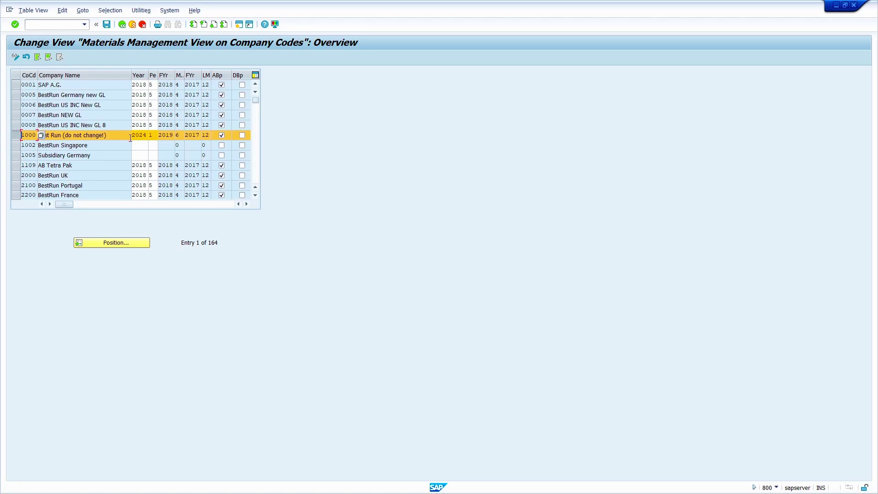